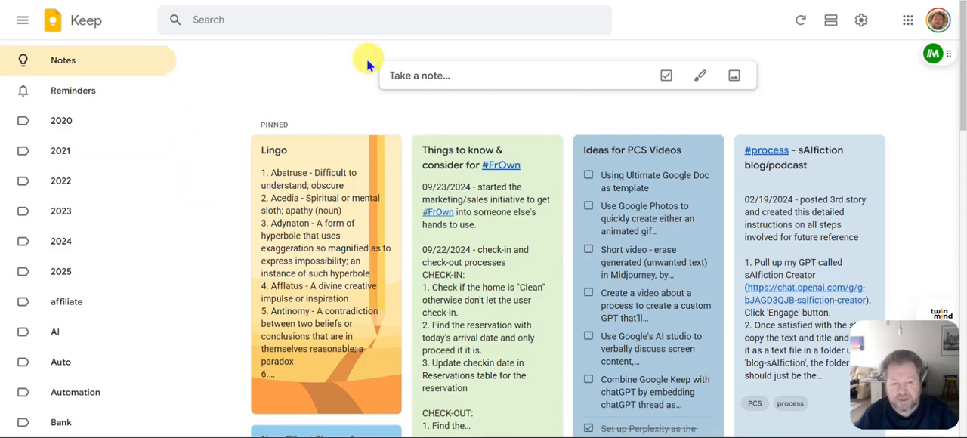
Start a new note with the title "Title"
{"action": "left_click", "coordinate": [443, 75]}
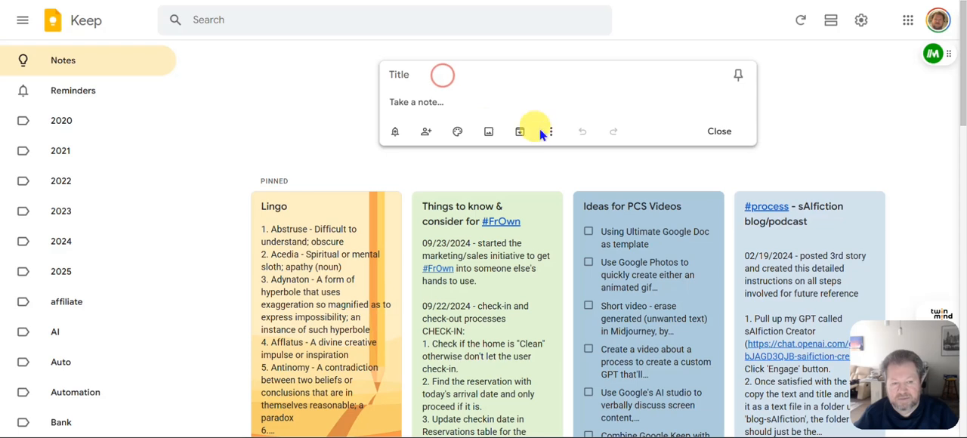
{"action": "left_click", "coordinate": [403, 72]}
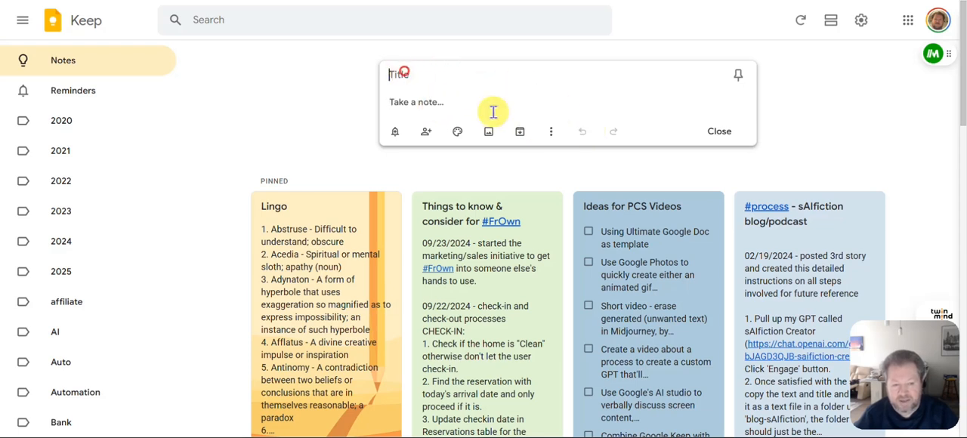
{"action": "type", "text": "Title"}
{"action": "key", "text": "Return"}
Enter "Enter any messages", "free form text" and "etc" on three separate lines in the note body
{"action": "type", "text": "Enter any messages"}
{"action": "key", "text": "Return"}
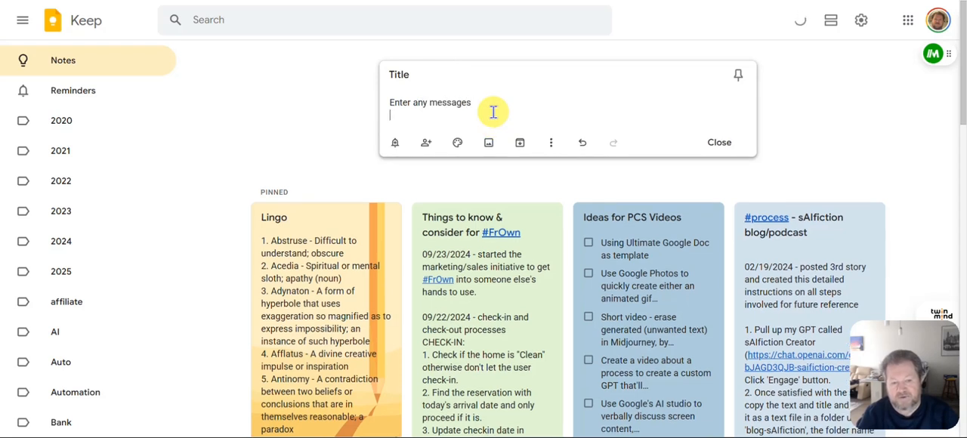
{"action": "type", "text": "free form "}
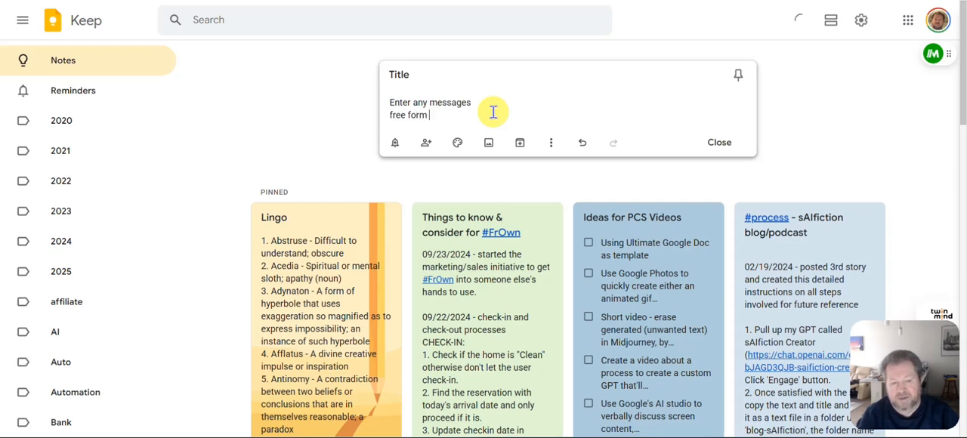
{"action": "type", "text": "text"}
{"action": "key", "text": "Return"}
{"action": "type", "text": "etc"}
{"action": "key", "text": "Return"}
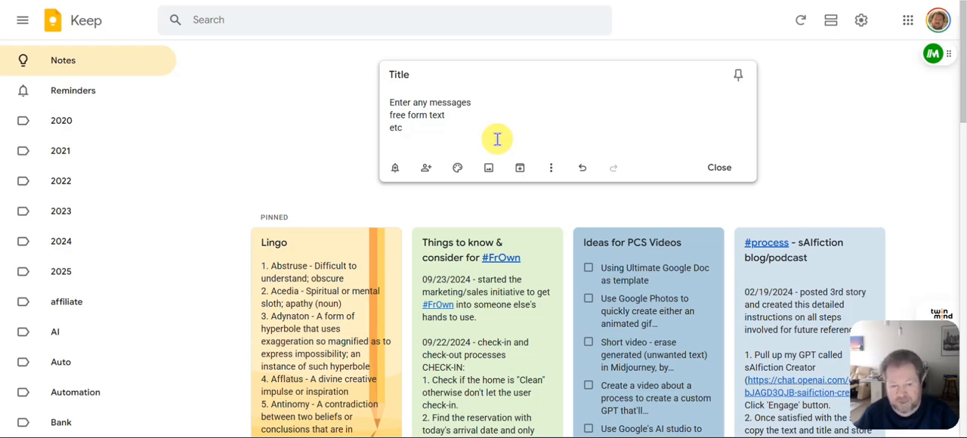
Turn the note's lines into checkboxes and mark "free form text" as completed
{"action": "left_click", "coordinate": [553, 174]}
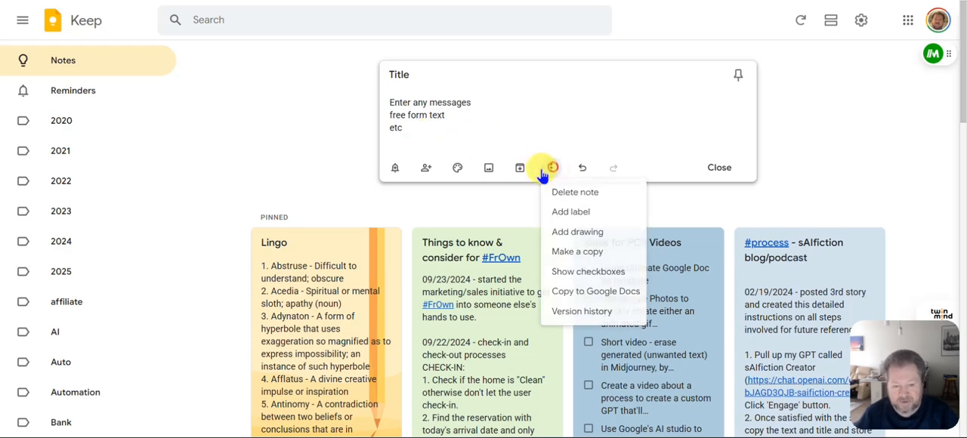
{"action": "left_click", "coordinate": [594, 273]}
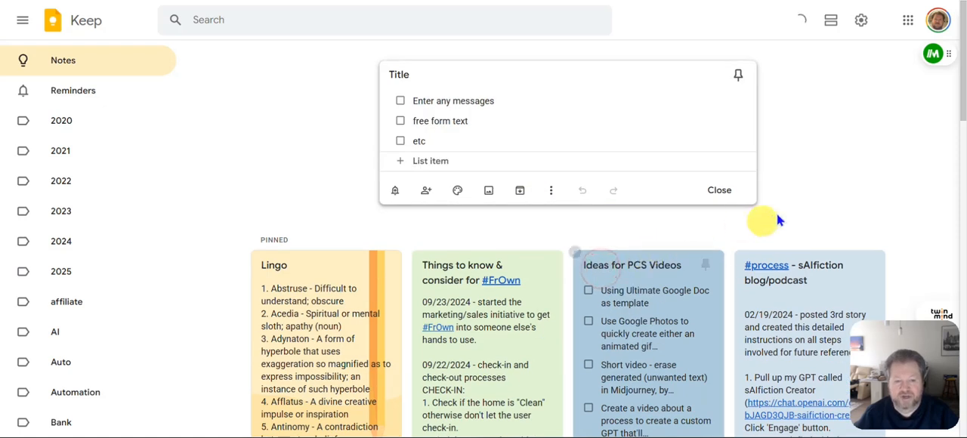
{"action": "left_click", "coordinate": [400, 121]}
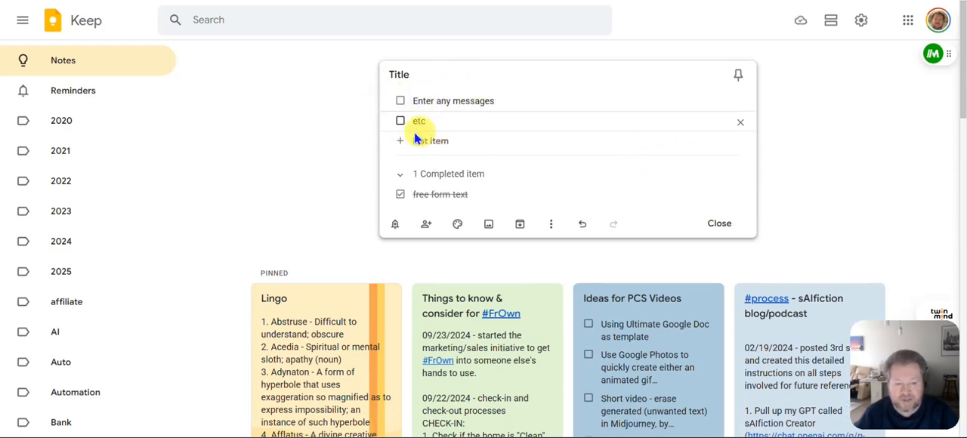
Move "etc" above "Enter any messages" and uncheck the completed "free form text" item
{"action": "left_click_drag", "start_coordinate": [384, 126], "coordinate": [385, 100]}
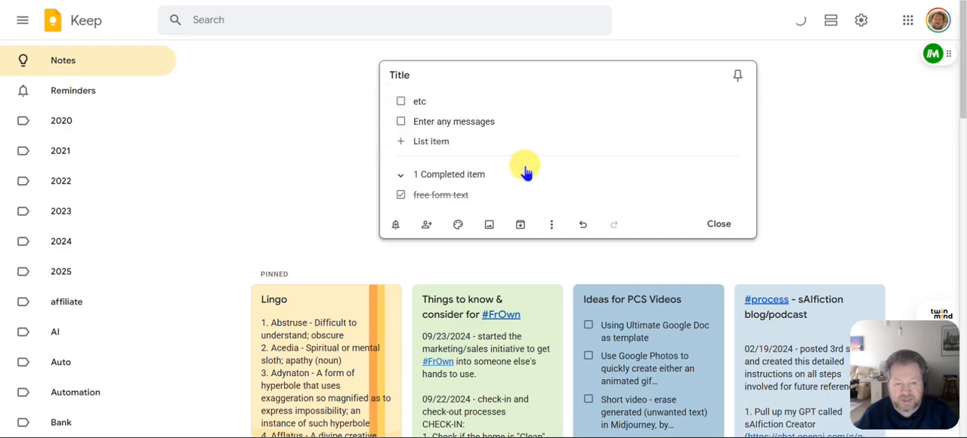
{"action": "left_click", "coordinate": [401, 195]}
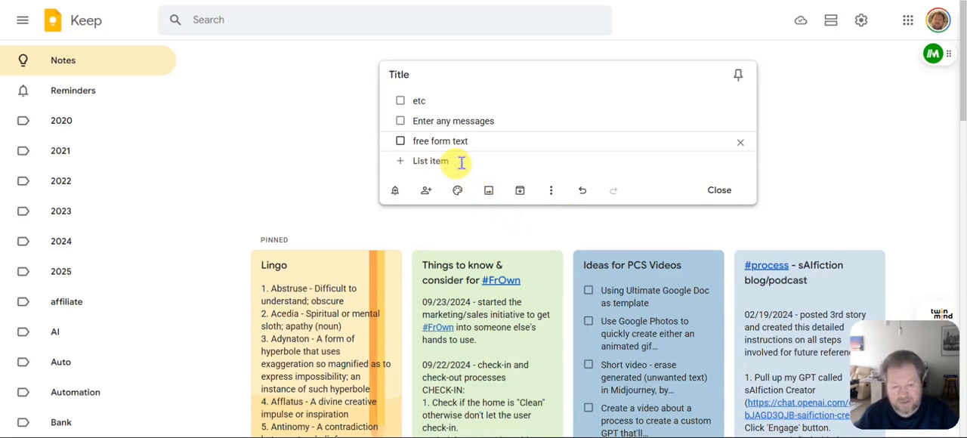
Hide the note's checkboxes so the list turns back into plain text lines
{"action": "left_click", "coordinate": [550, 194]}
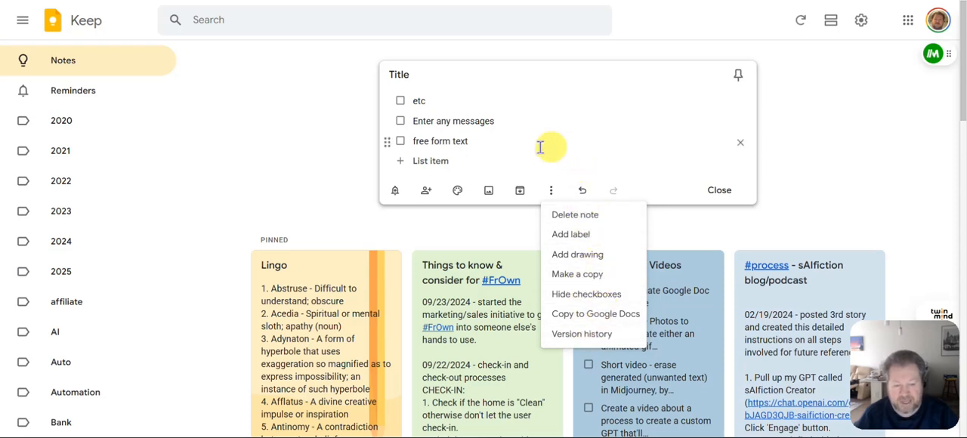
{"action": "left_click", "coordinate": [488, 142]}
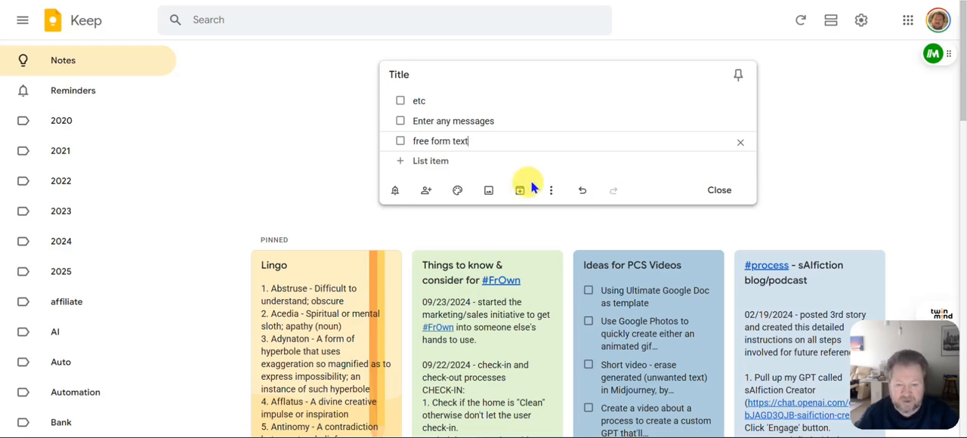
{"action": "left_click", "coordinate": [552, 194]}
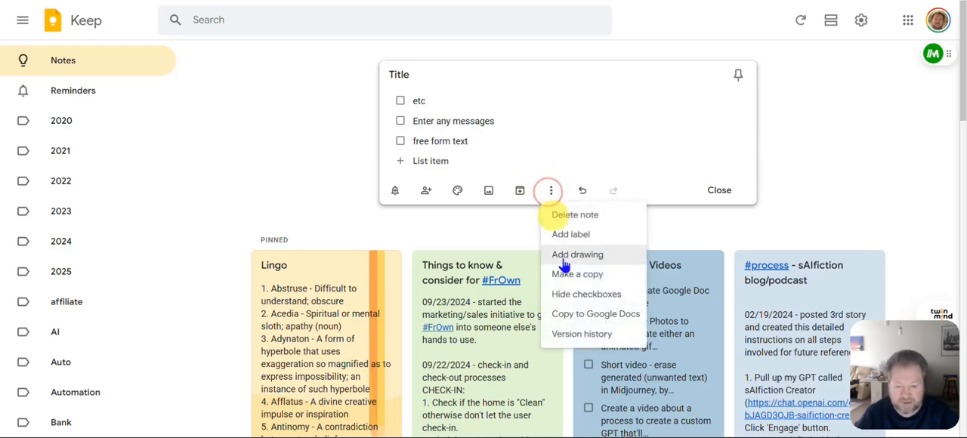
{"action": "left_click", "coordinate": [571, 296]}
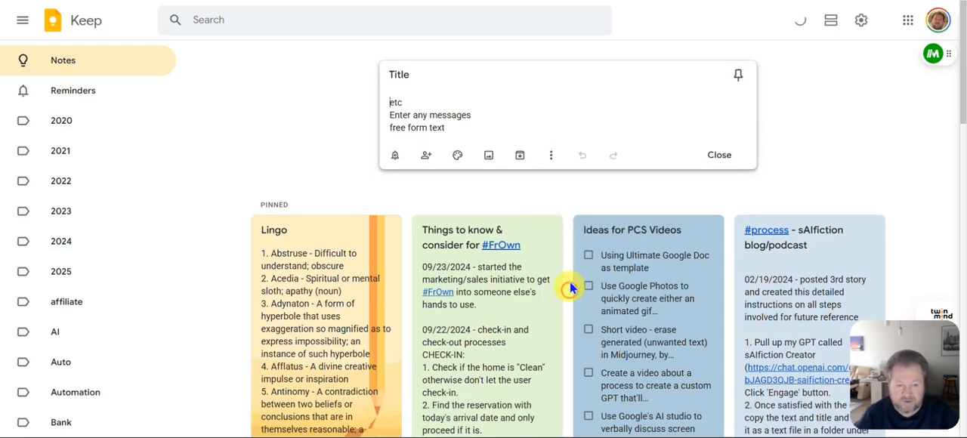
Add the numbered lines "1. This is line 1" and "2. this is line 2" below "free form text"
{"action": "left_click", "coordinate": [459, 128]}
{"action": "key", "text": "Return"}
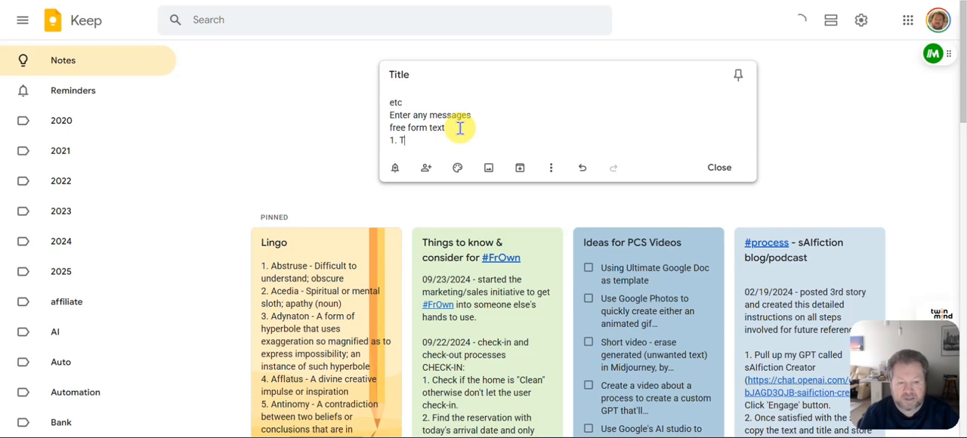
{"action": "type", "text": "1. This is line 1"}
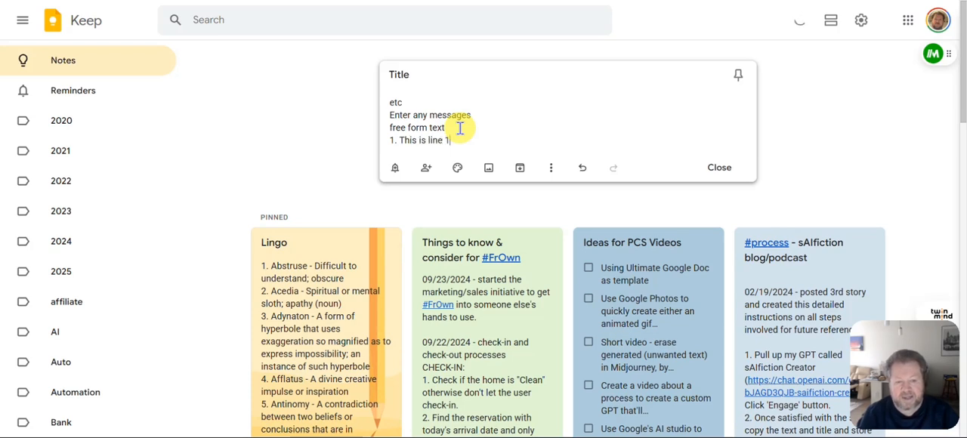
{"action": "key", "text": "Return"}
{"action": "type", "text": "2."}
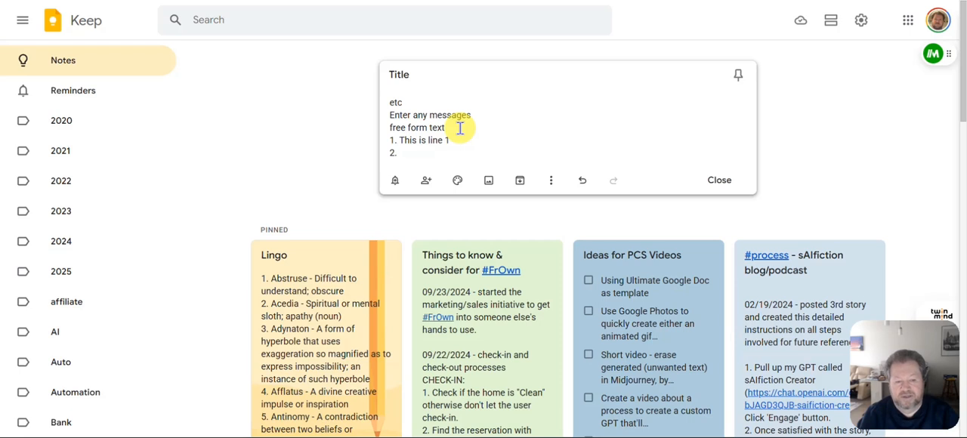
{"action": "type", "text": "this"}
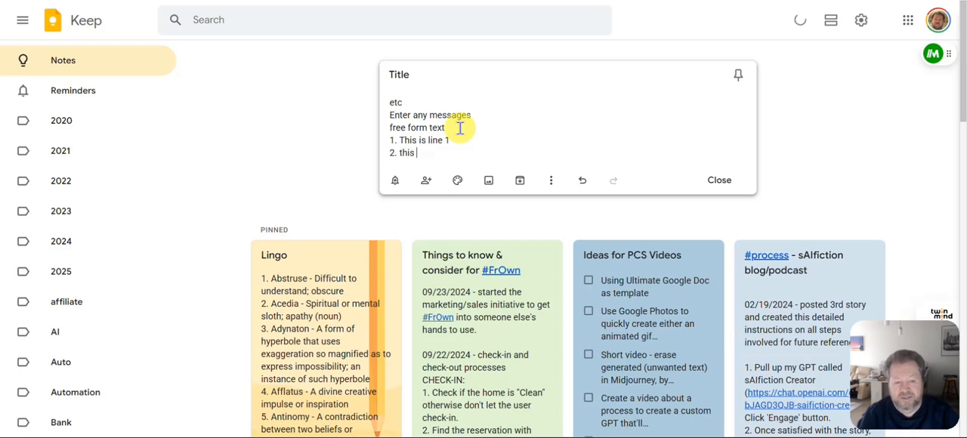
{"action": "type", "text": " is line 2"}
Add two unnumbered lines, "kjlwjekjf" and "lwjefljwefj", below the numbered list
{"action": "key", "text": "Return"}
{"action": "type", "text": "3. "}
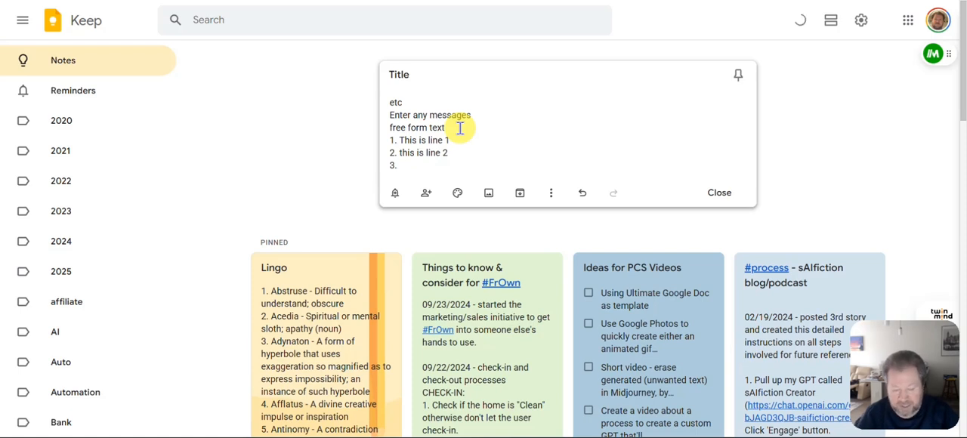
{"action": "type", "text": "kjlwjekjf"}
{"action": "key", "text": "Return"}
{"action": "type", "text": "lwjefljwefj"}
{"action": "key", "text": "Return"}
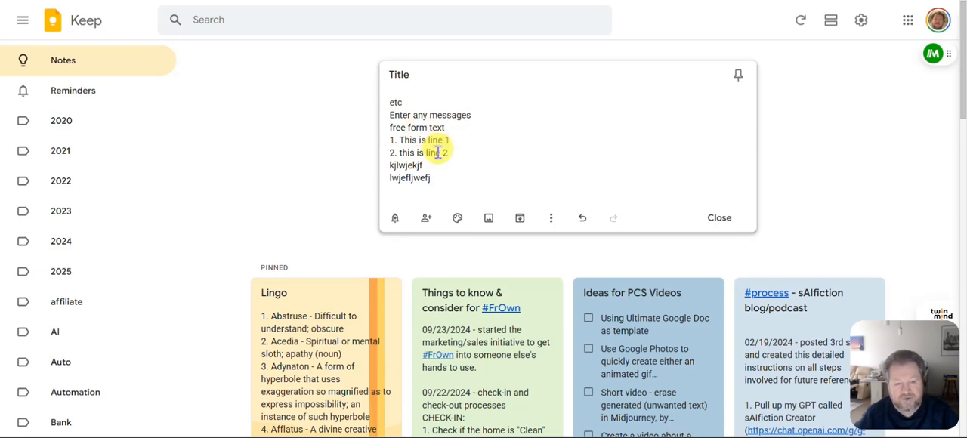
Insert a third numbered line, "3. another line", directly below "this is line 2"
{"action": "left_click", "coordinate": [466, 151]}
{"action": "key", "text": "Return"}
{"action": "type", "text": "3. another line"}
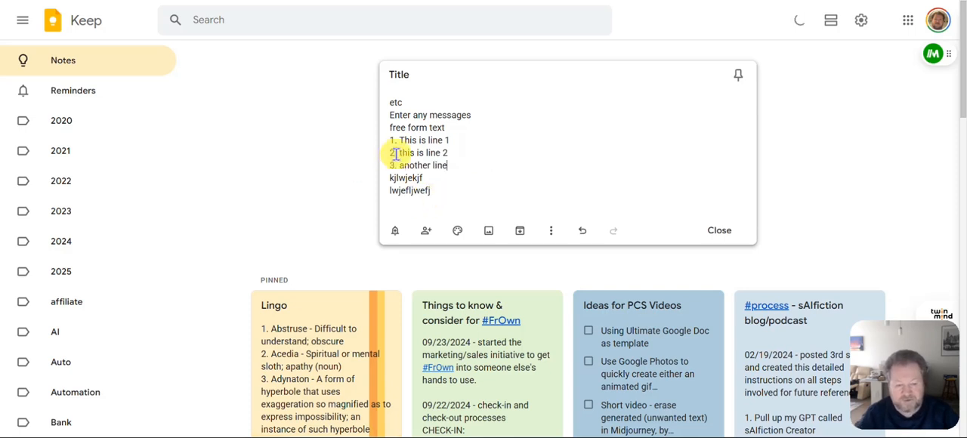
Add a line reading "1 test", without a period after the number, below "lwjefljwefj"
{"action": "left_click", "coordinate": [456, 195]}
{"action": "key", "text": "Return"}
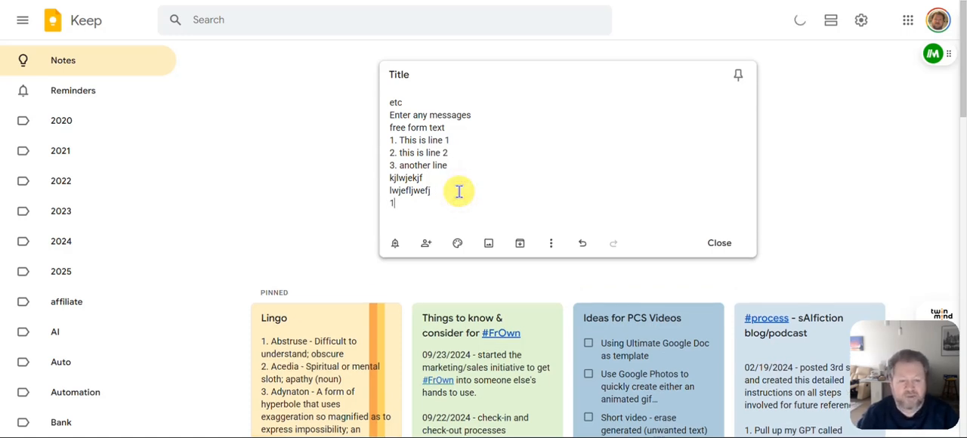
{"action": "type", "text": "1 test"}
{"action": "key", "text": "Return"}
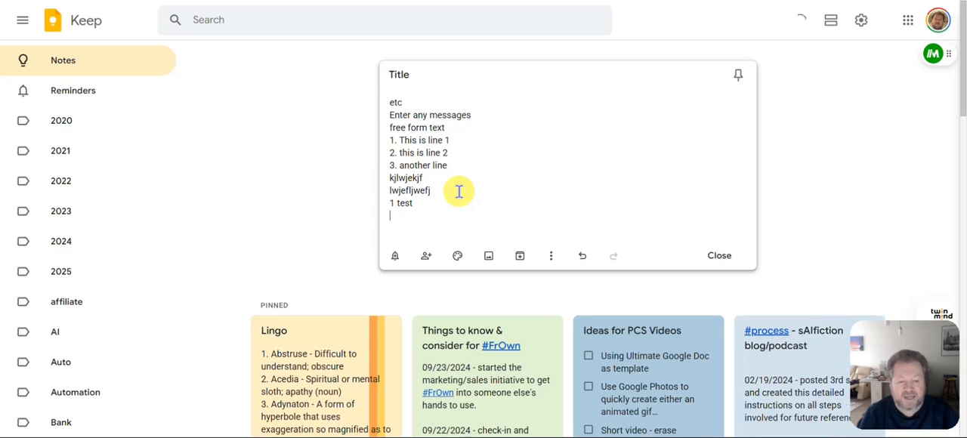
{"action": "double_click", "coordinate": [406, 203]}
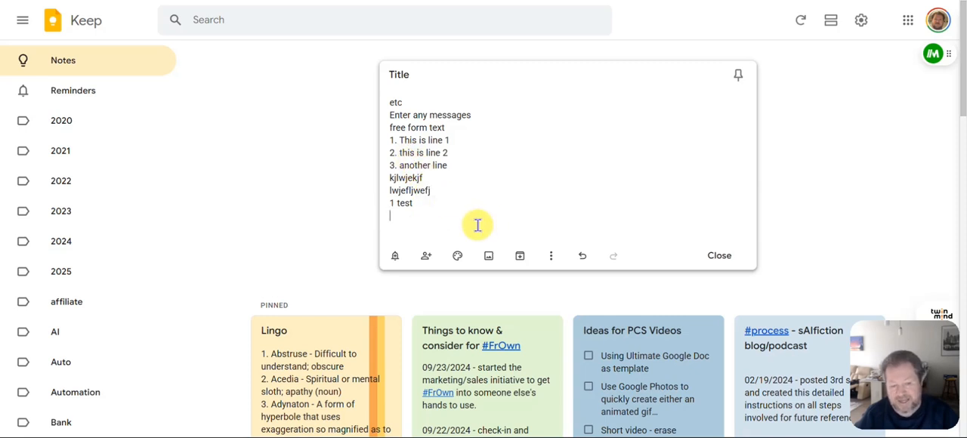
Change the number of "another line" to 6 and add an empty numbered item below it
{"action": "double_click", "coordinate": [391, 165]}
{"action": "type", "text": "6"}
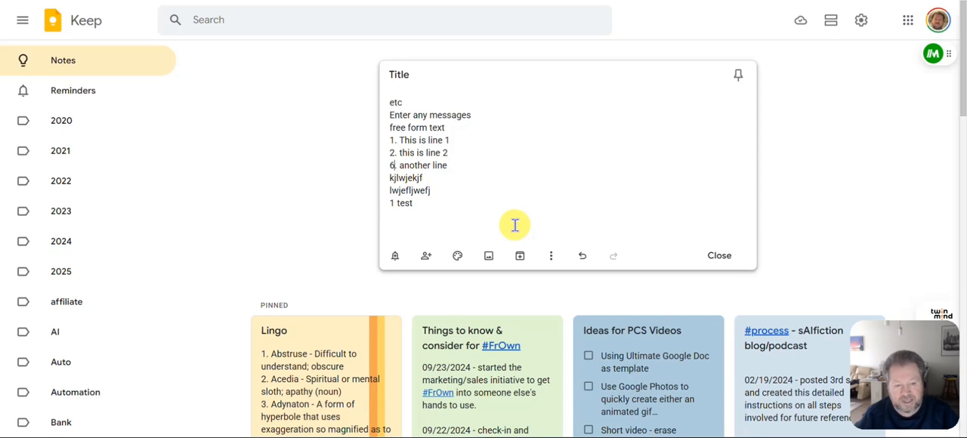
{"action": "left_click", "coordinate": [474, 165]}
{"action": "key", "text": "Return"}
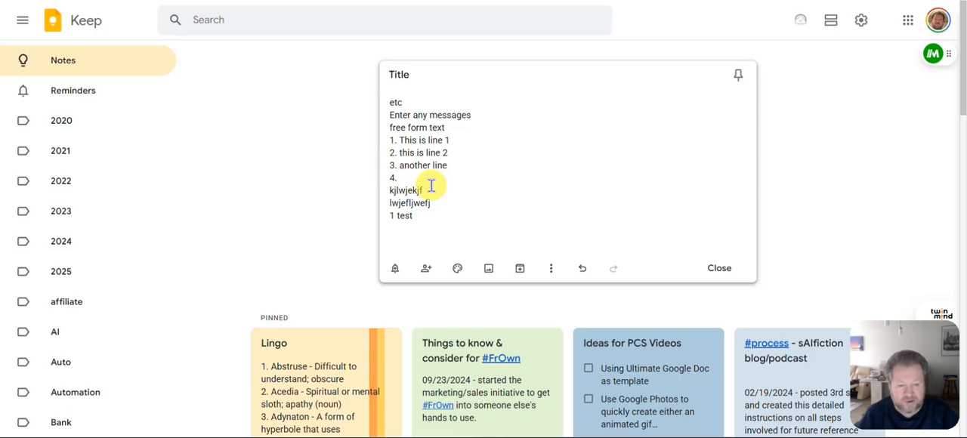
Renumber the list from 6 starting at "This is line 1" and add an empty numbered item below that line
{"action": "left_click", "coordinate": [392, 140]}
{"action": "type", "text": "6"}
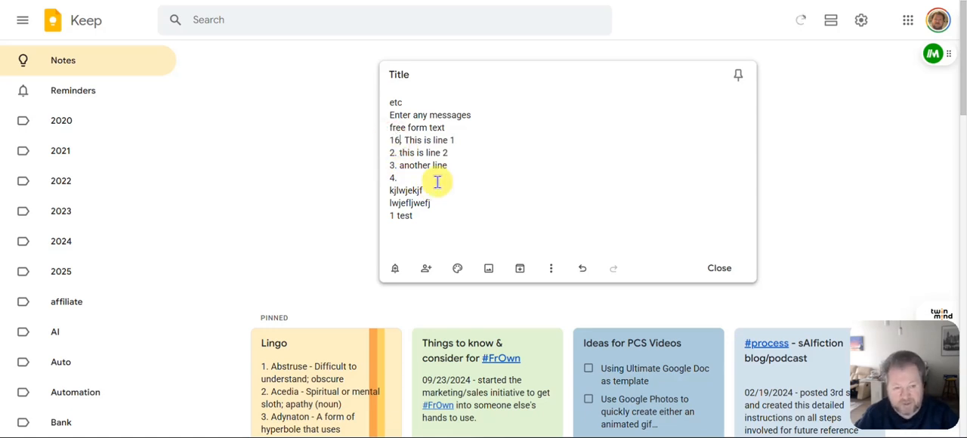
{"action": "type", "text": "6"}
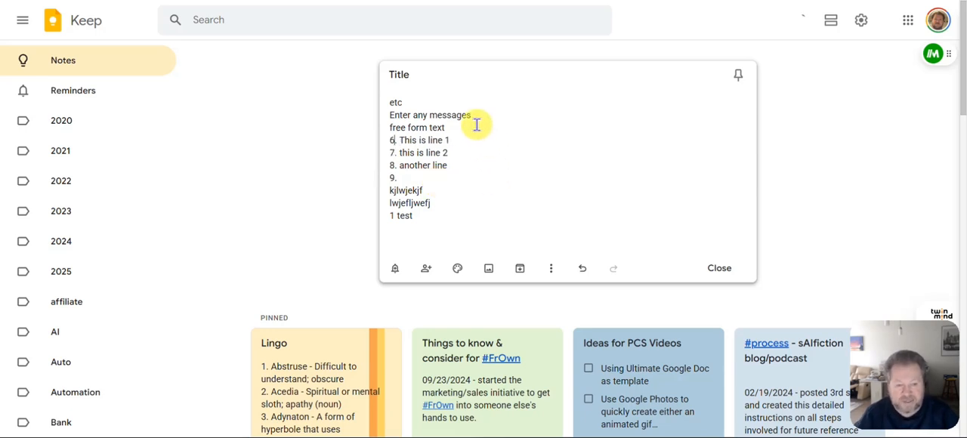
{"action": "left_click", "coordinate": [469, 142]}
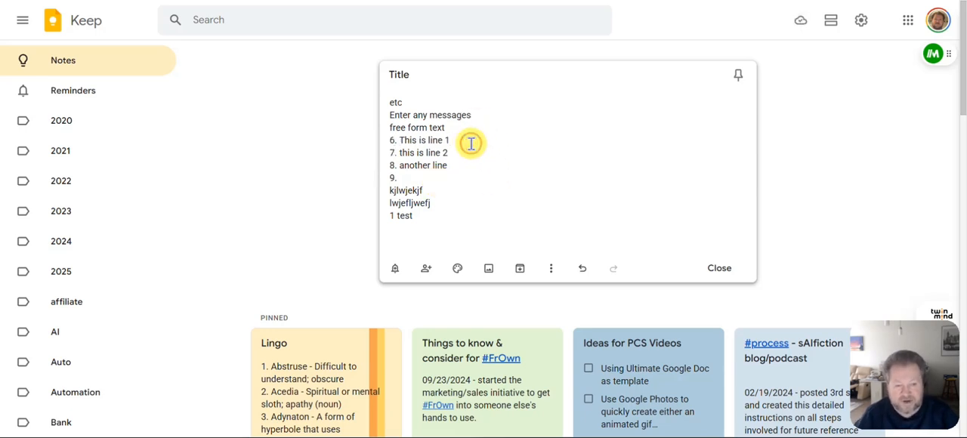
{"action": "key", "text": "Return"}
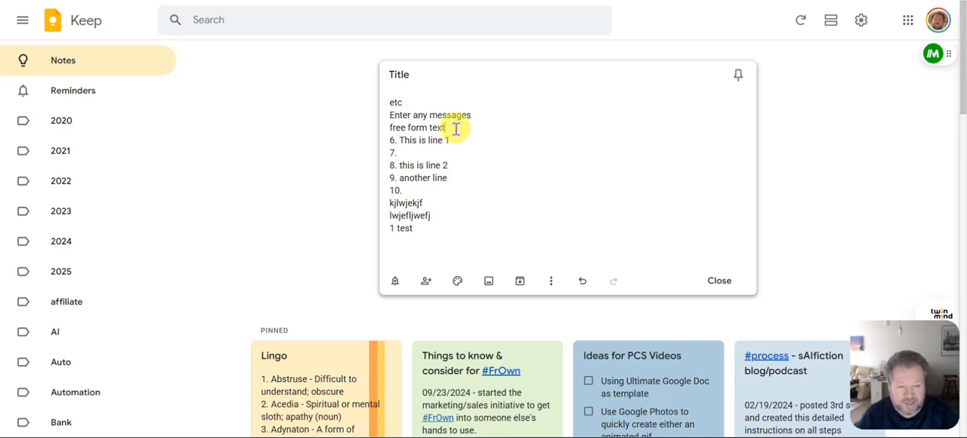
Insert "1. lkwef" below "free form text", followed by an empty numbered item
{"action": "left_click", "coordinate": [455, 129]}
{"action": "key", "text": "Return"}
{"action": "type", "text": "1. lkwef"}
{"action": "key", "text": "Return"}
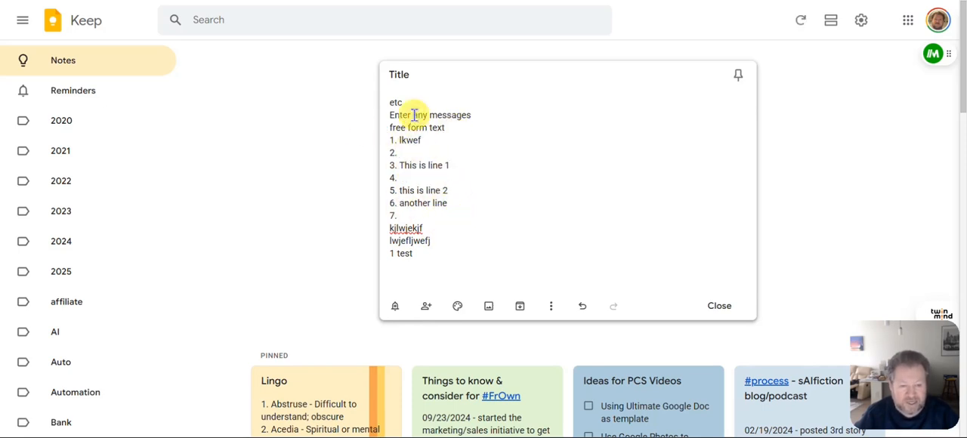
Change the number of the "lkwef" line to 8
{"action": "double_click", "coordinate": [393, 165]}
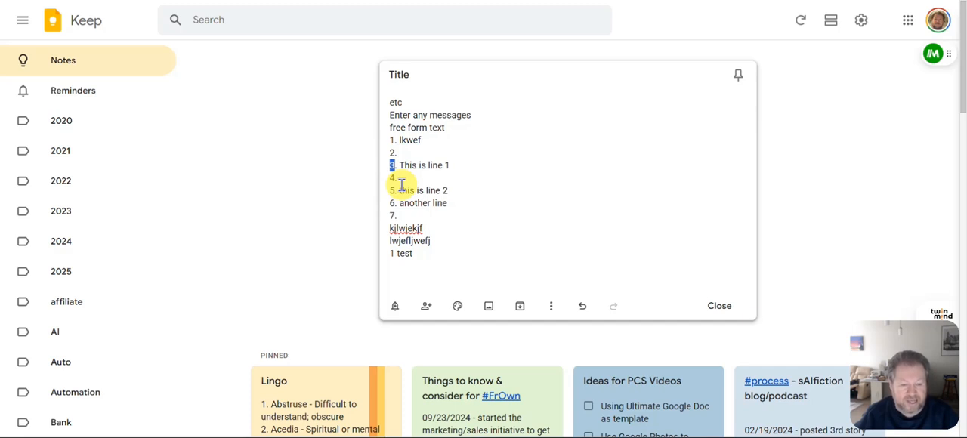
{"action": "left_click", "coordinate": [468, 189]}
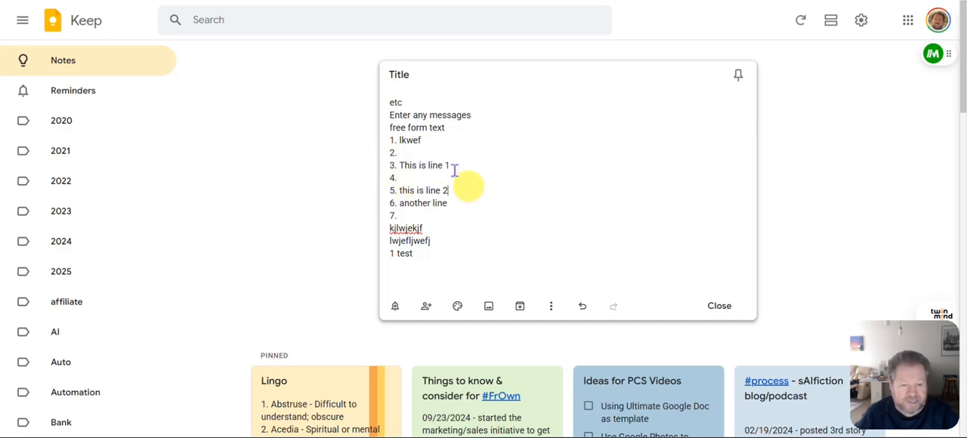
{"action": "double_click", "coordinate": [391, 140]}
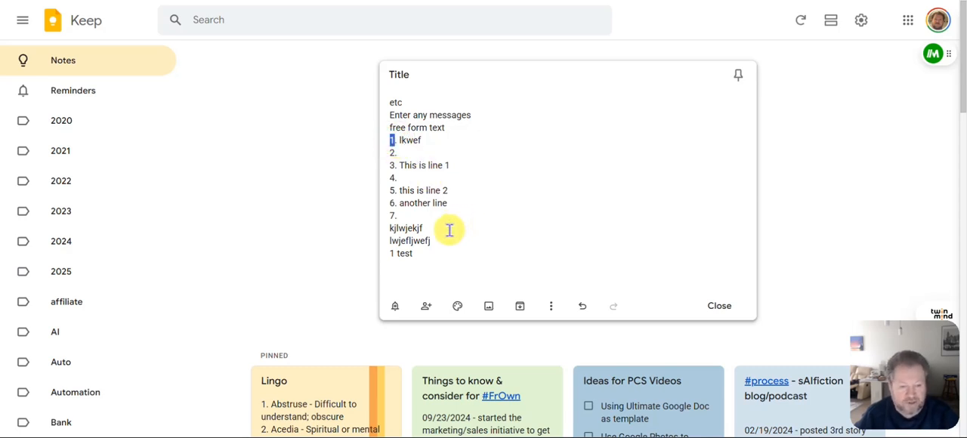
{"action": "type", "text": "8"}
{"action": "left_click", "coordinate": [480, 179]}
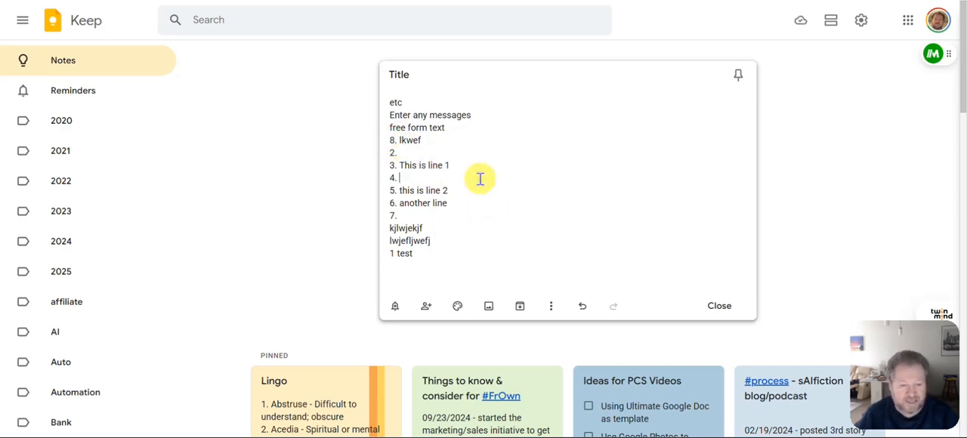
Add an empty numbered item below "8. lkwef" so the rest of the list renumbers from 8
{"action": "left_click", "coordinate": [438, 140]}
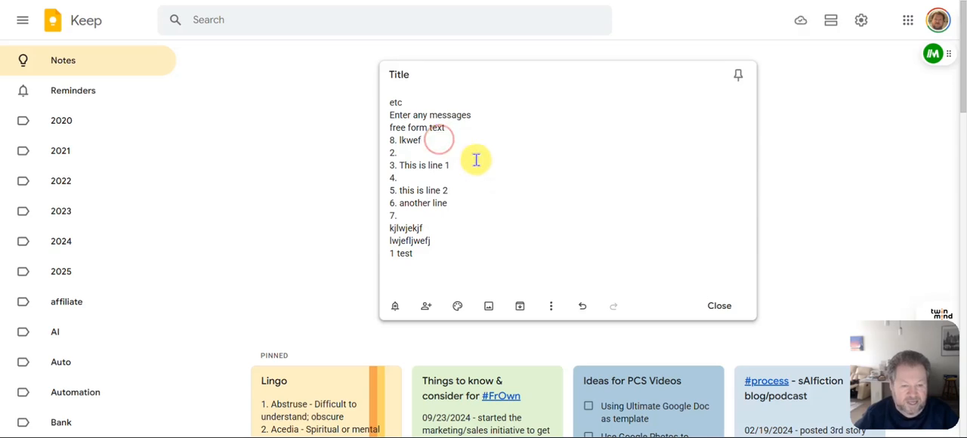
{"action": "key", "text": "Return"}
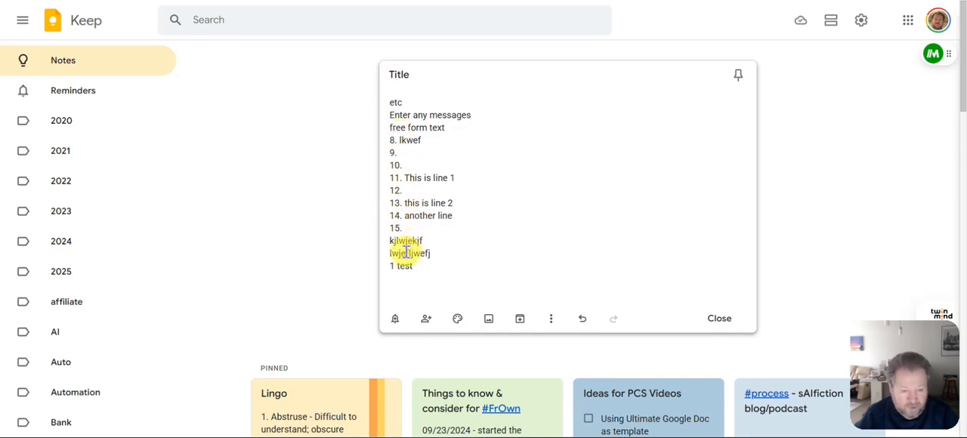
Below the numbered list, leave a blank line and add a second list with "8. test", "9. kjkjef" and an empty numbered item
{"action": "left_click", "coordinate": [420, 228]}
{"action": "key", "text": "Return"}
{"action": "key", "text": "Return"}
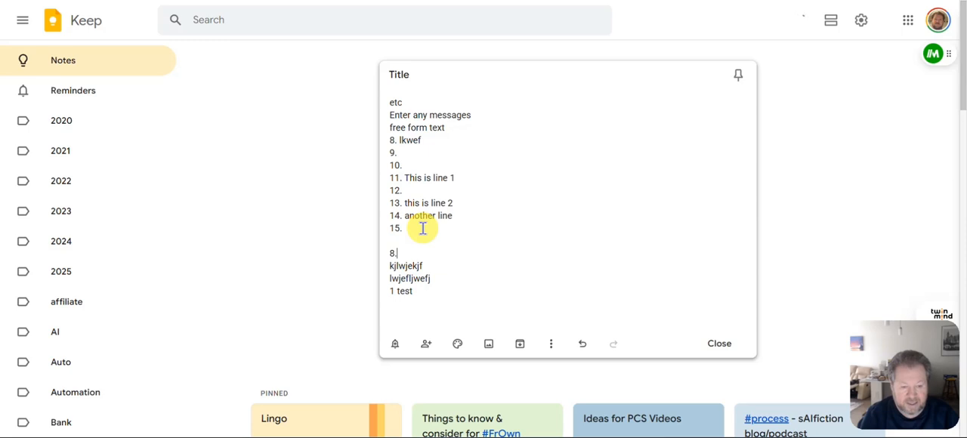
{"action": "type", "text": "8. test"}
{"action": "key", "text": "Return"}
{"action": "type", "text": "kjkjef"}
{"action": "key", "text": "Return"}
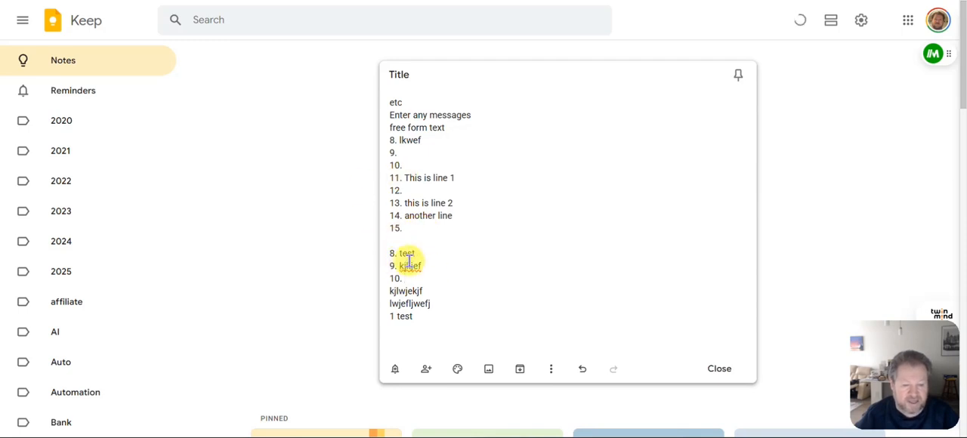
Change the number of the "lkwef" line to 1 and add an empty item below it to renumber the list
{"action": "left_click", "coordinate": [393, 141]}
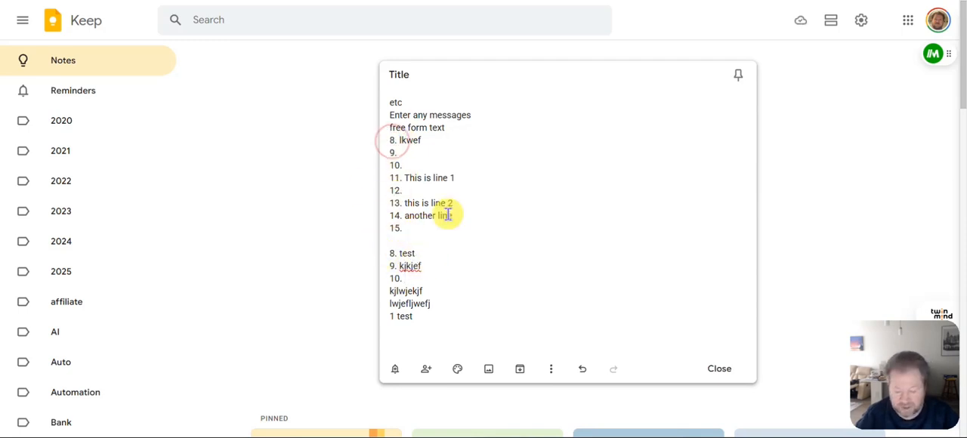
{"action": "key", "text": "BackSpace"}
{"action": "key", "text": "BackSpace"}
{"action": "type", "text": "1."}
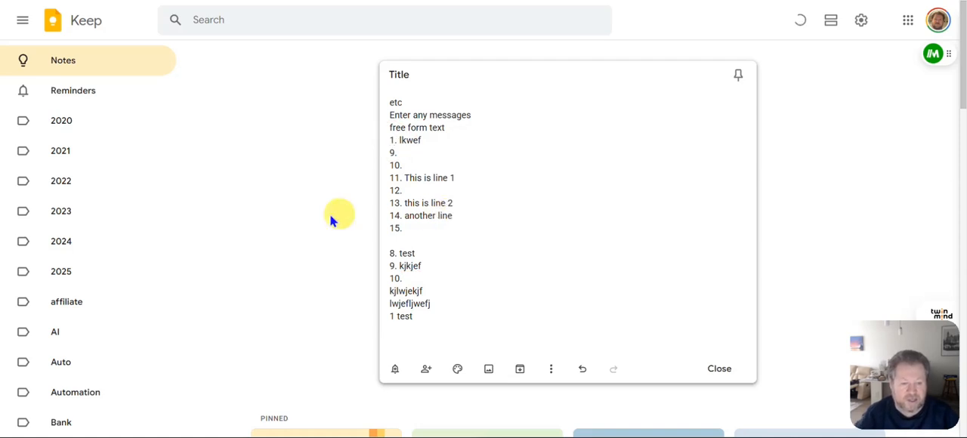
{"action": "left_click", "coordinate": [458, 139]}
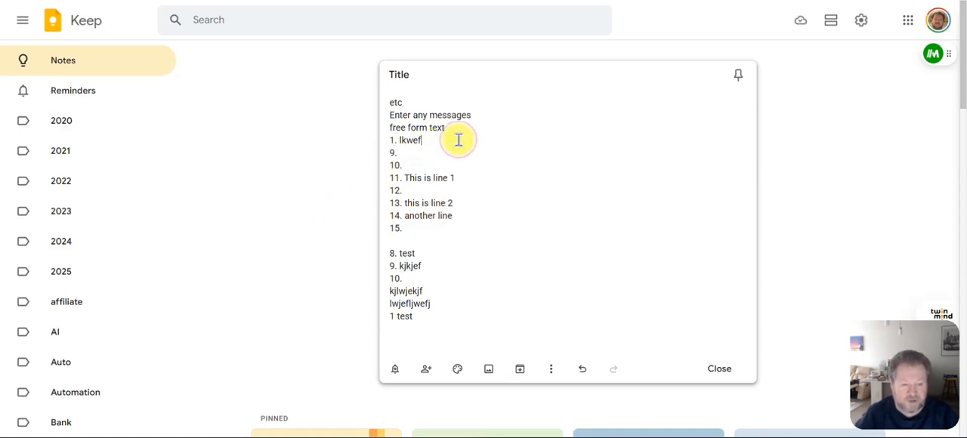
{"action": "key", "text": "Return"}
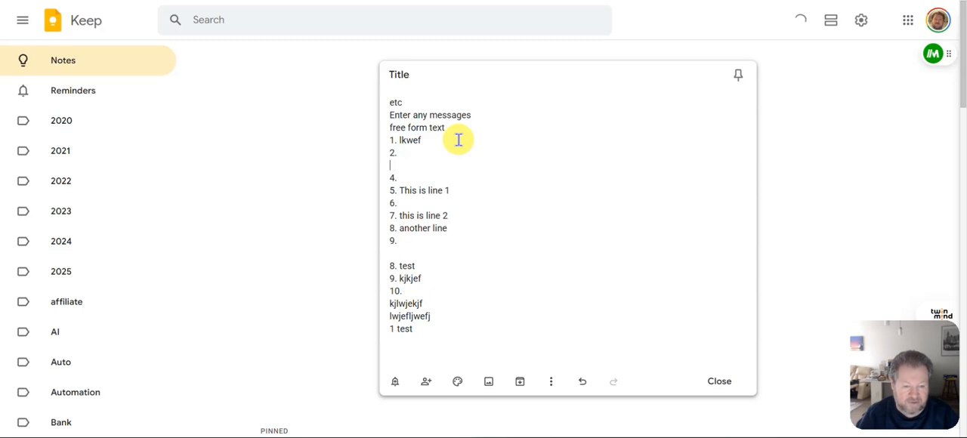
Delete the empty numbered items between "lkwef" and "This is line 1", and between "This is line 1" and "this is line 2"
{"action": "key", "text": "BackSpace"}
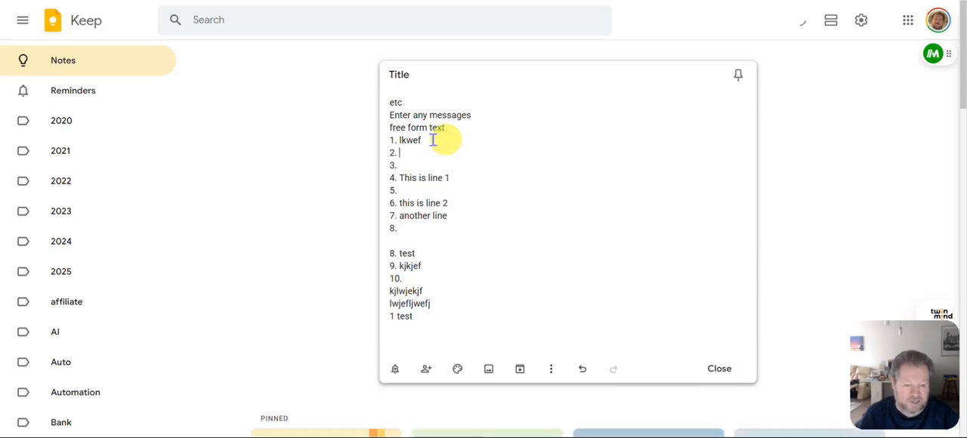
{"action": "left_click", "coordinate": [409, 168]}
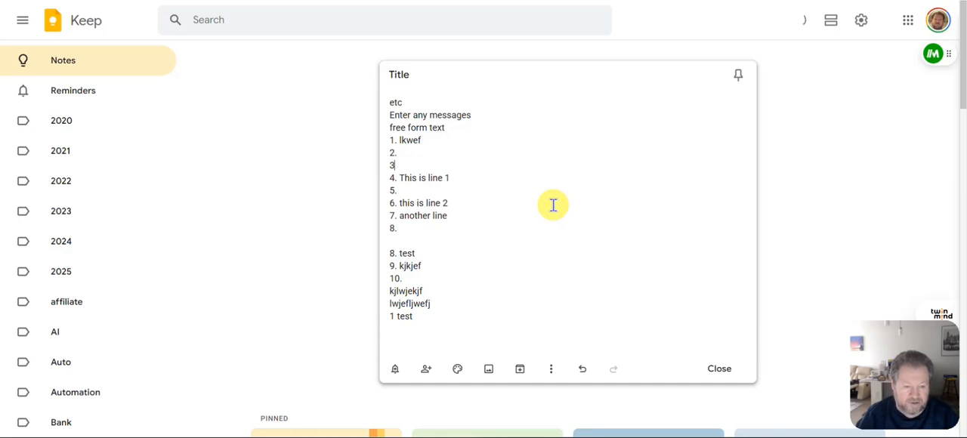
{"action": "key", "text": "BackSpace"}
{"action": "key", "text": "BackSpace"}
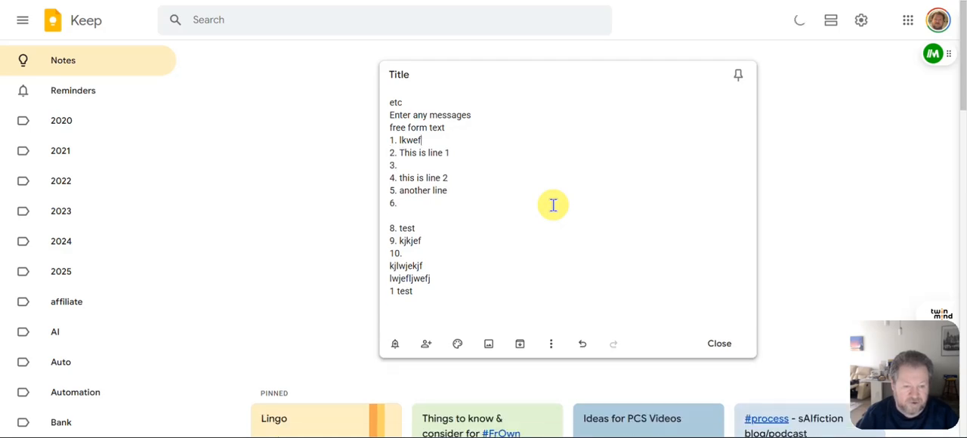
{"action": "left_click", "coordinate": [415, 165]}
{"action": "key", "text": "BackSpace"}
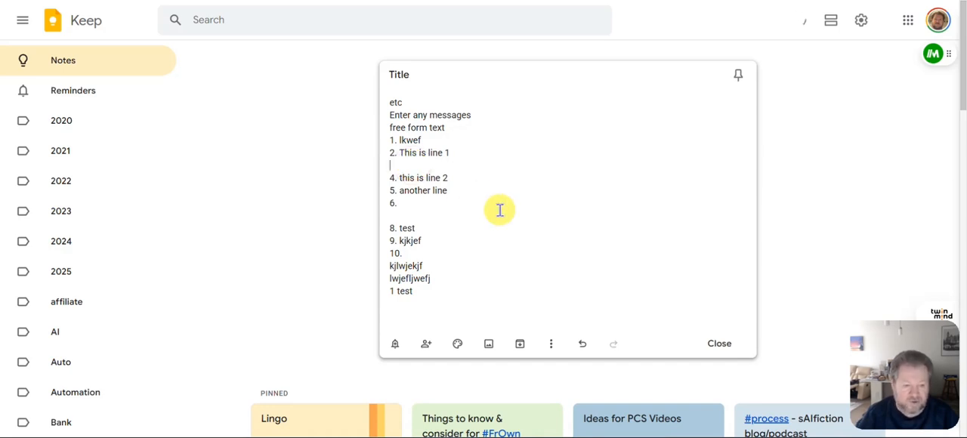
{"action": "key", "text": "BackSpace"}
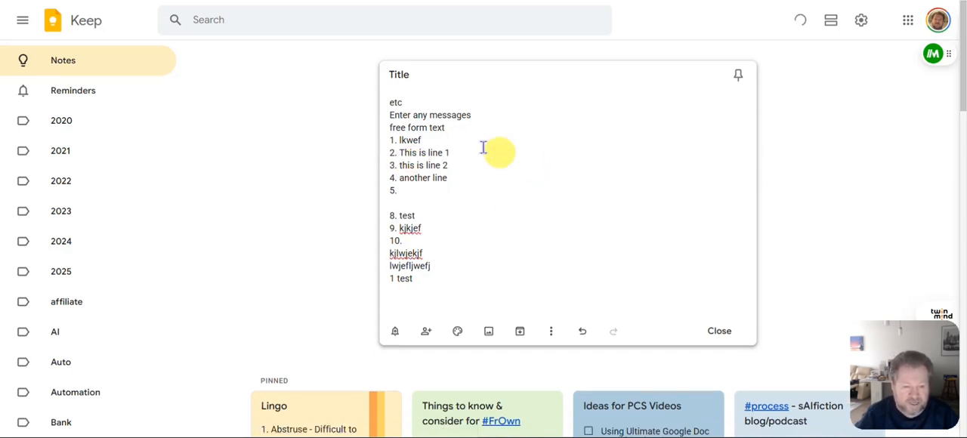